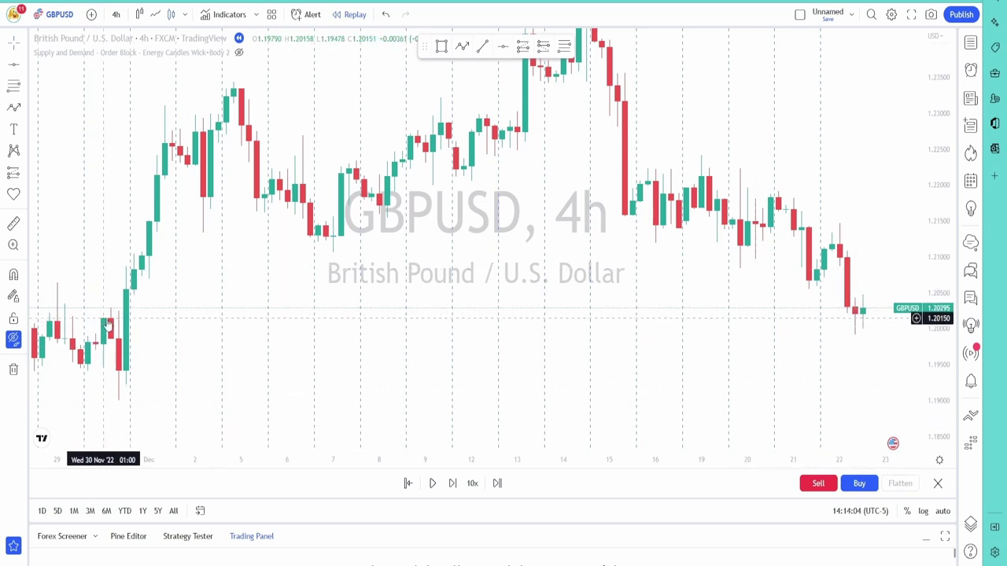
# Unhide all drawings so the red 1.20146 level and the vertical line reappear.
pyautogui.click(14, 339)
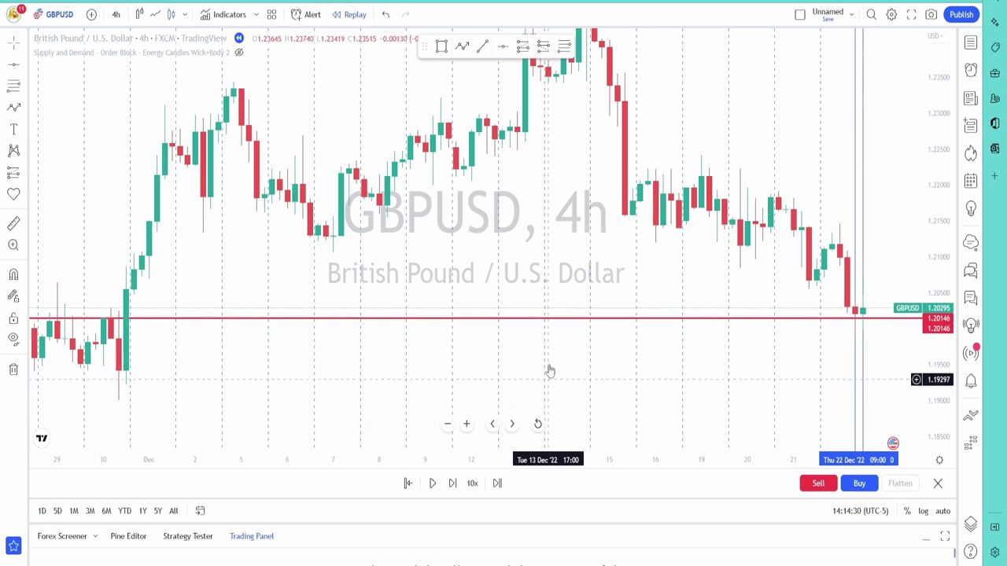
# Switch GBPUSD to 5-minute bars and pan and scale the chart around recent candles.
pyautogui.click(115, 16)
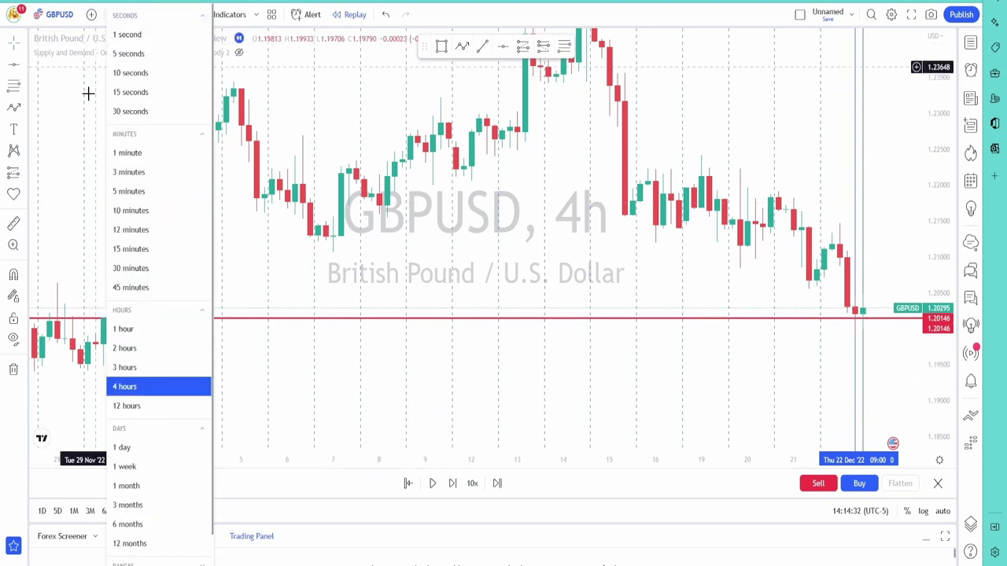
pyautogui.click(134, 211)
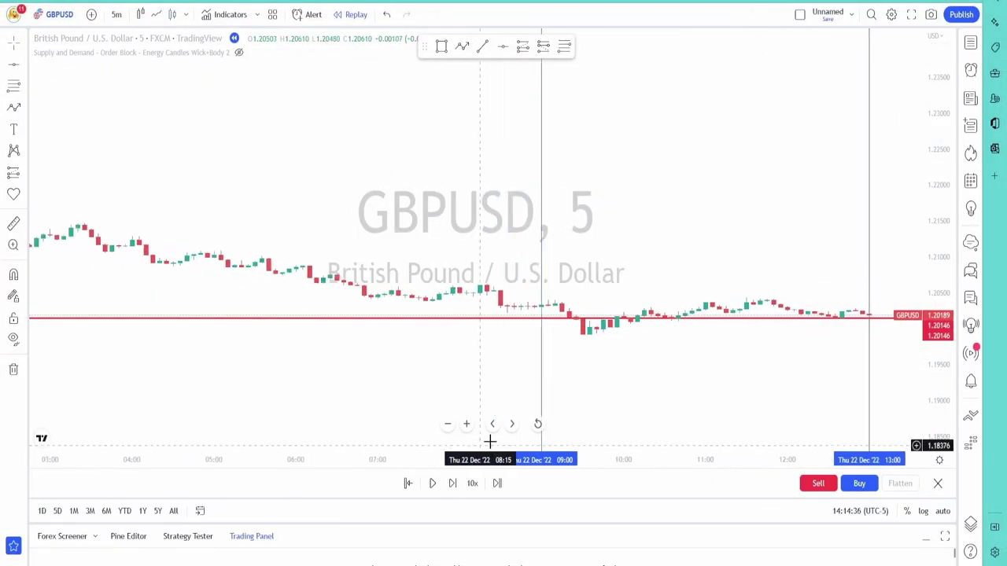
pyautogui.moveTo(614, 395); pyautogui.dragTo(492, 364)
pyautogui.moveTo(937, 337); pyautogui.dragTo(936, 386)
pyautogui.moveTo(574, 250); pyautogui.dragTo(525, 135)
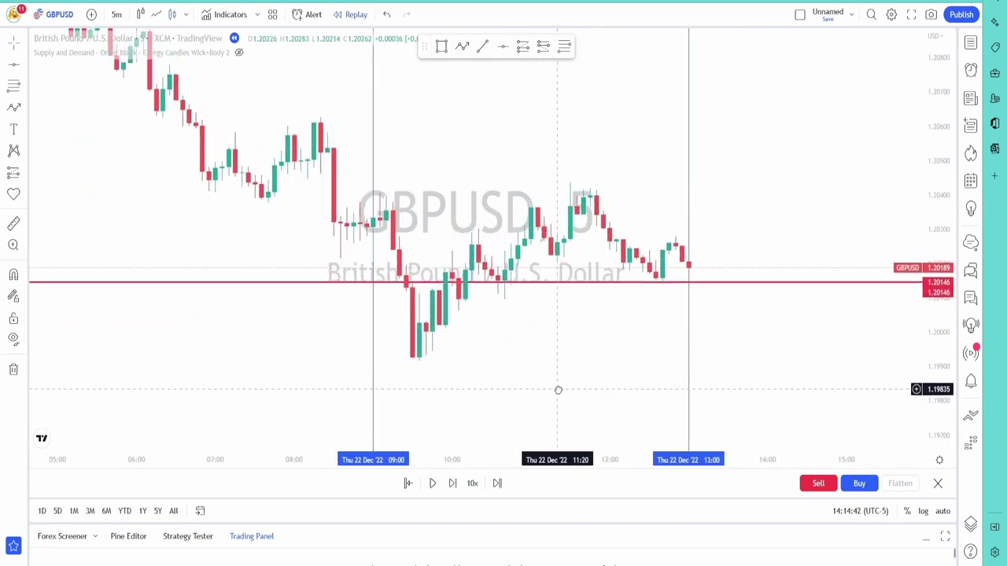
# Resume replay, mark 13:00 with a vertical line, and step forward until price retests 1.20146.
pyautogui.click(432, 483)
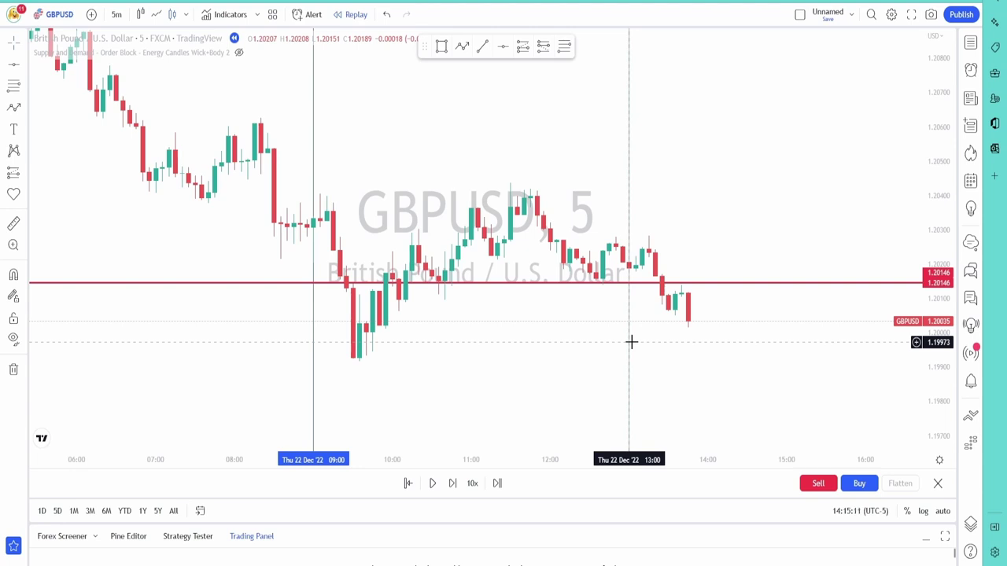
pyautogui.click(629, 330)
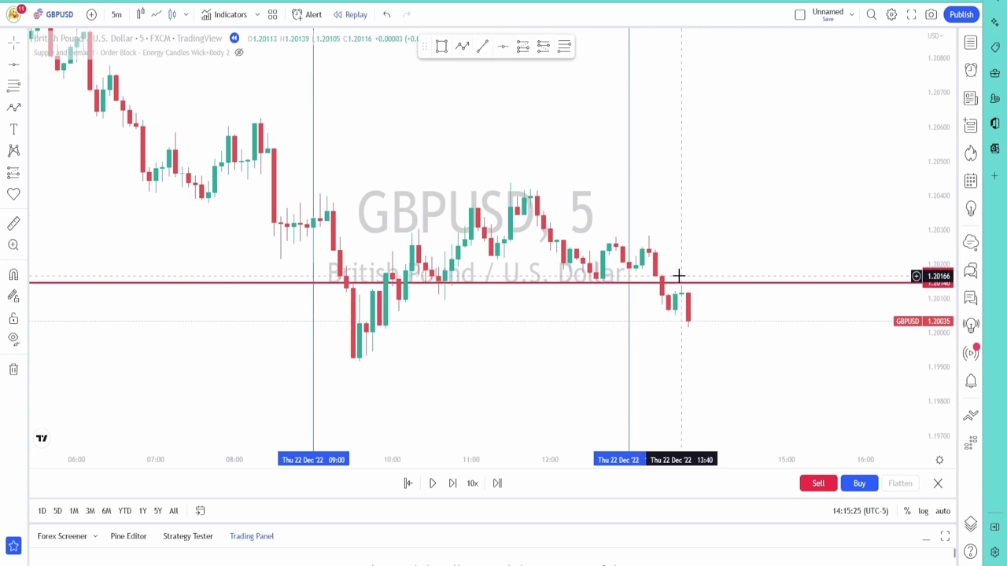
pyautogui.click(454, 485)
pyautogui.click(454, 485)
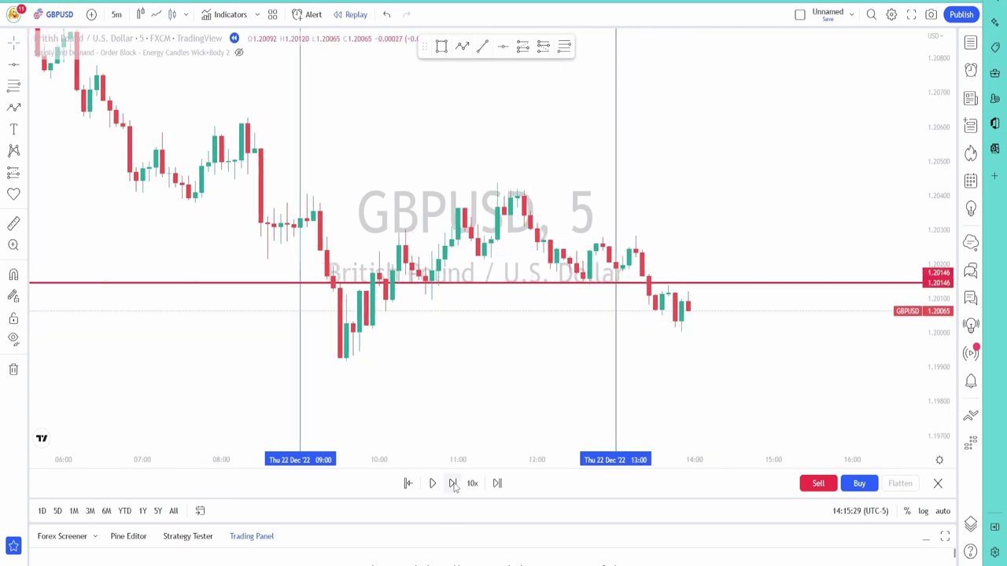
pyautogui.click(454, 484)
pyautogui.click(454, 485)
pyautogui.click(454, 484)
pyautogui.click(454, 484)
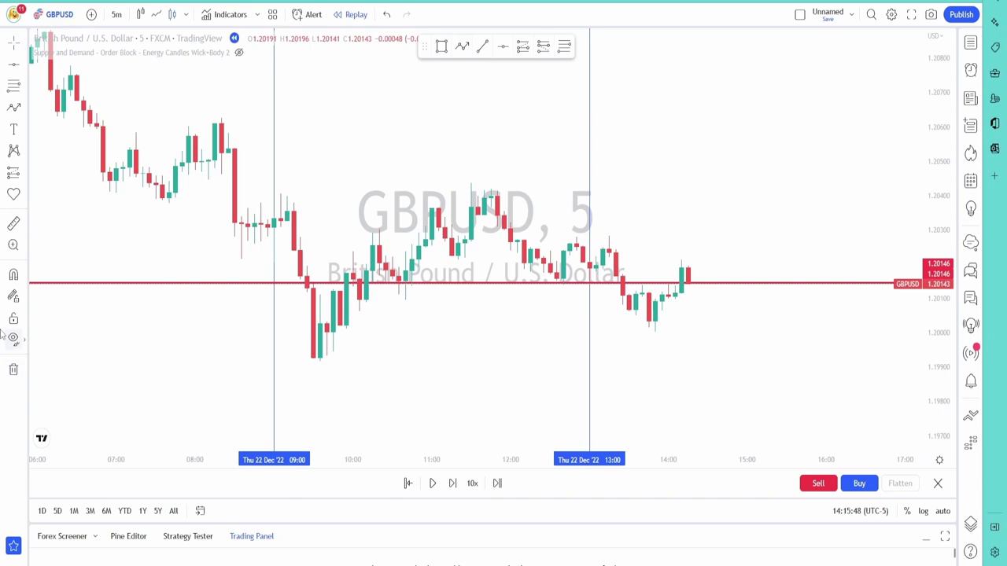
# Place a long position at entry 1.20215, stop 1.20089, target 1.20609, about 3.13 risk-reward.
pyautogui.click(707, 261)
pyautogui.moveTo(707, 261); pyautogui.dragTo(688, 258)
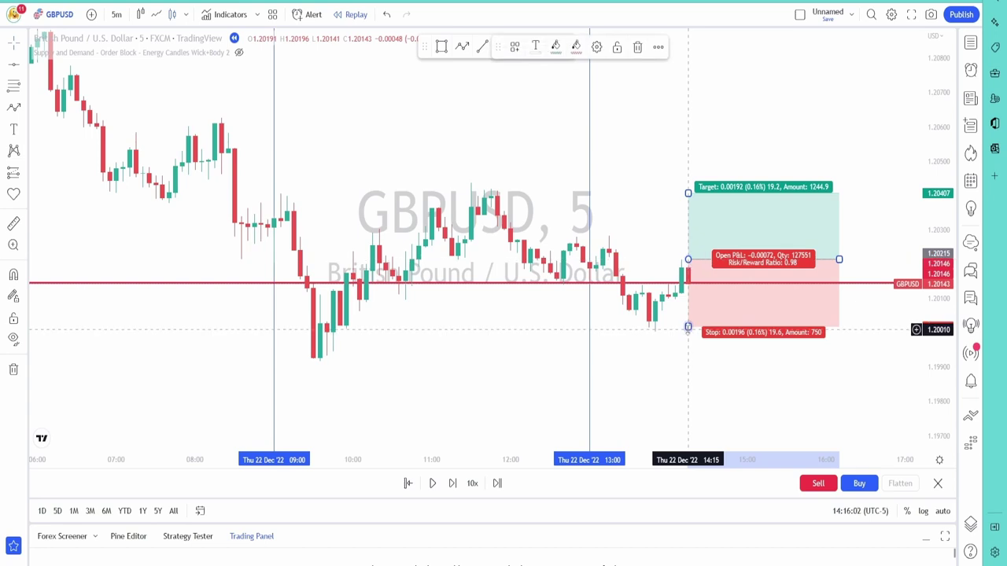
pyautogui.moveTo(688, 326); pyautogui.dragTo(693, 302)
pyautogui.moveTo(688, 193); pyautogui.dragTo(704, 126)
pyautogui.click(756, 385)
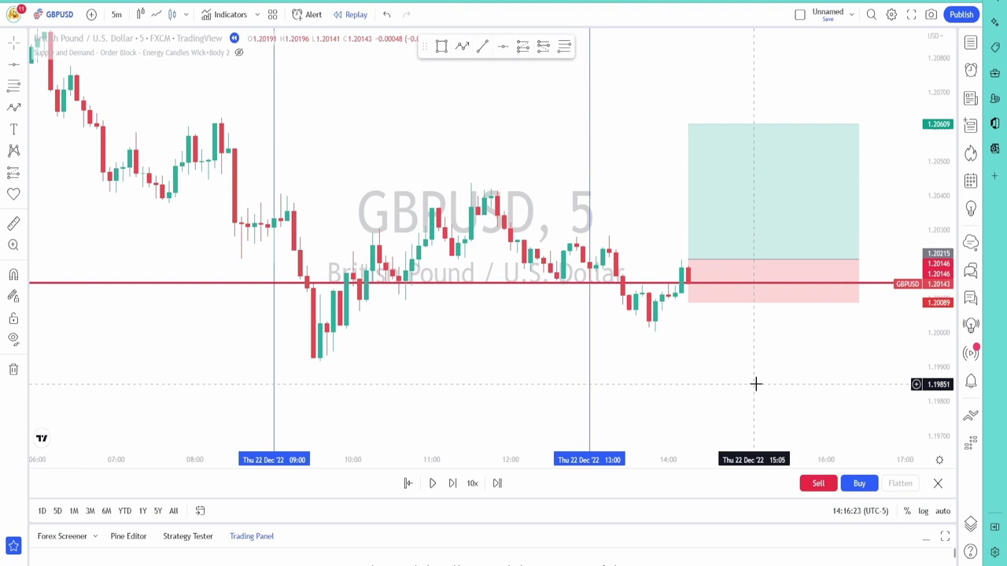
# Step the replay five bars, then move the long's entry to the 14:50 bar with stop 1.20084.
pyautogui.click(452, 483)
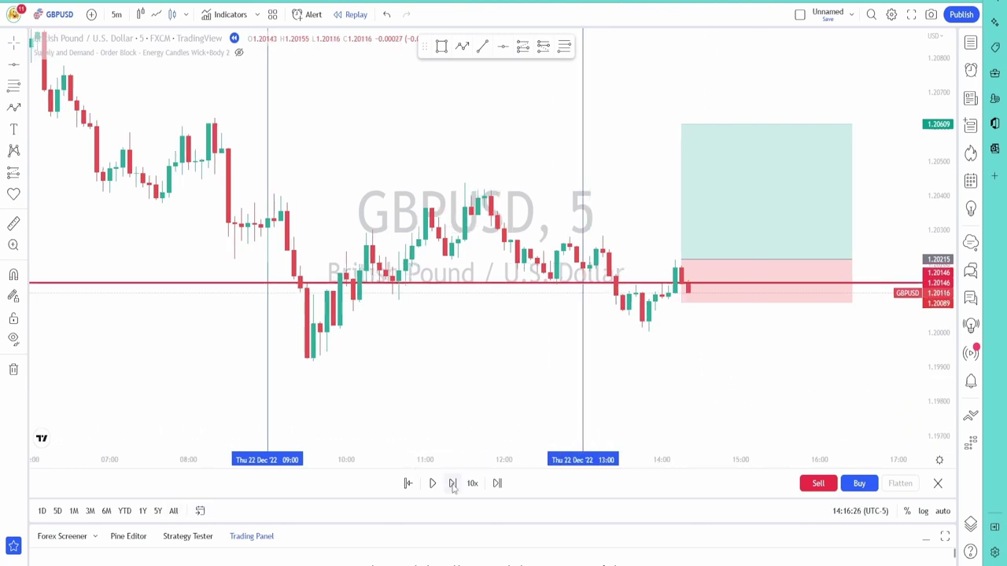
pyautogui.click(452, 483)
pyautogui.click(452, 482)
pyautogui.click(452, 482)
pyautogui.click(452, 483)
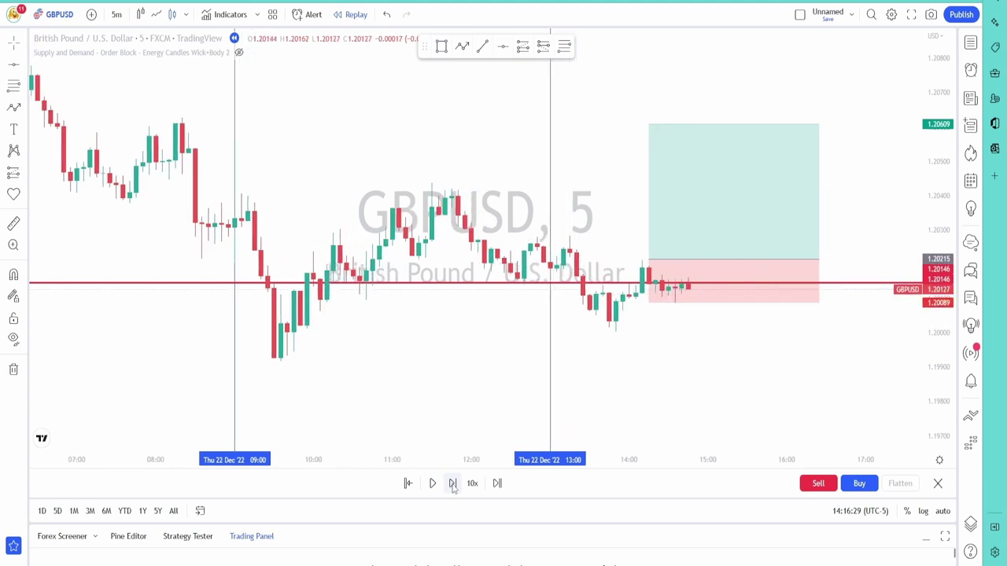
pyautogui.click(452, 483)
pyautogui.click(669, 293)
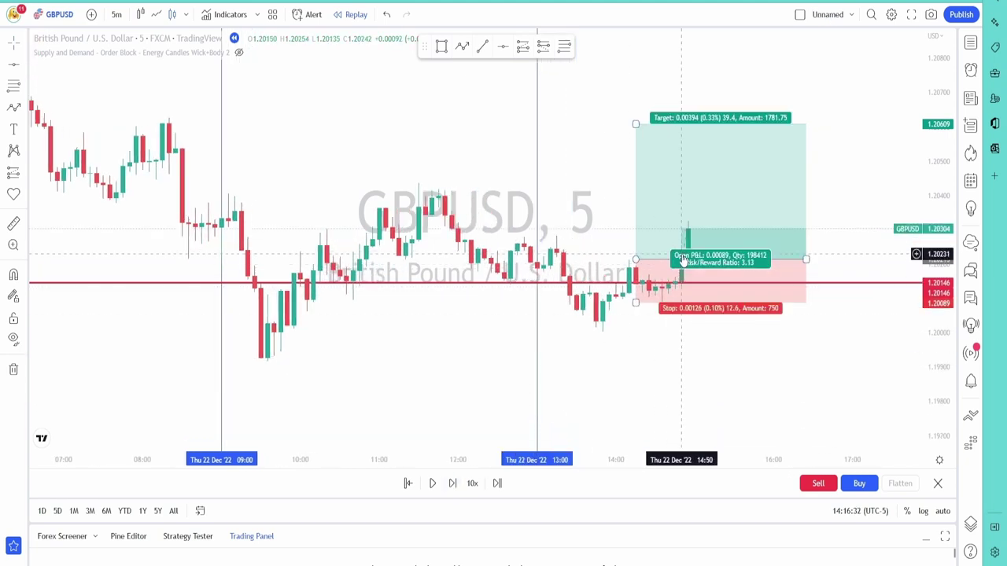
pyautogui.moveTo(635, 258); pyautogui.dragTo(681, 260)
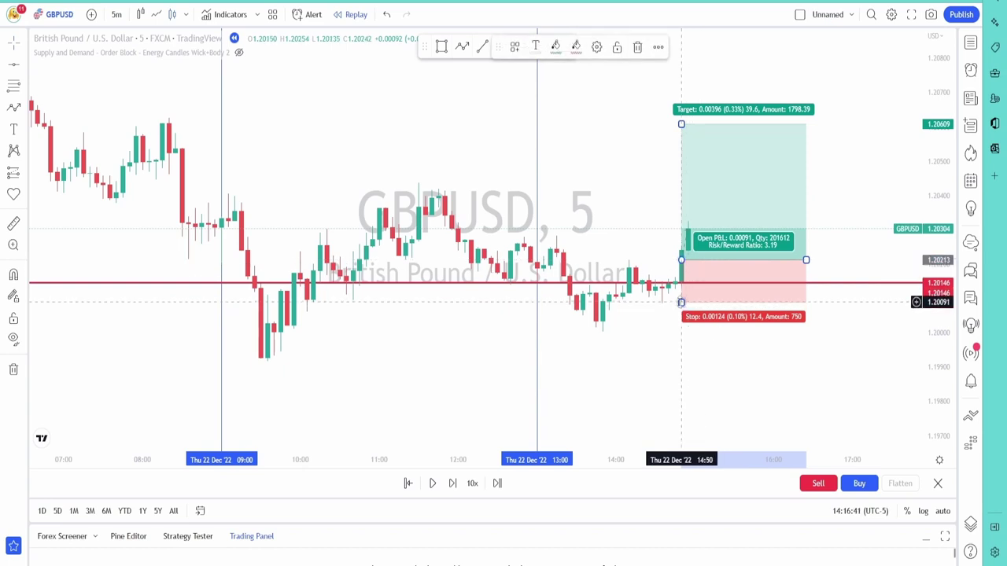
pyautogui.moveTo(681, 302); pyautogui.dragTo(685, 304)
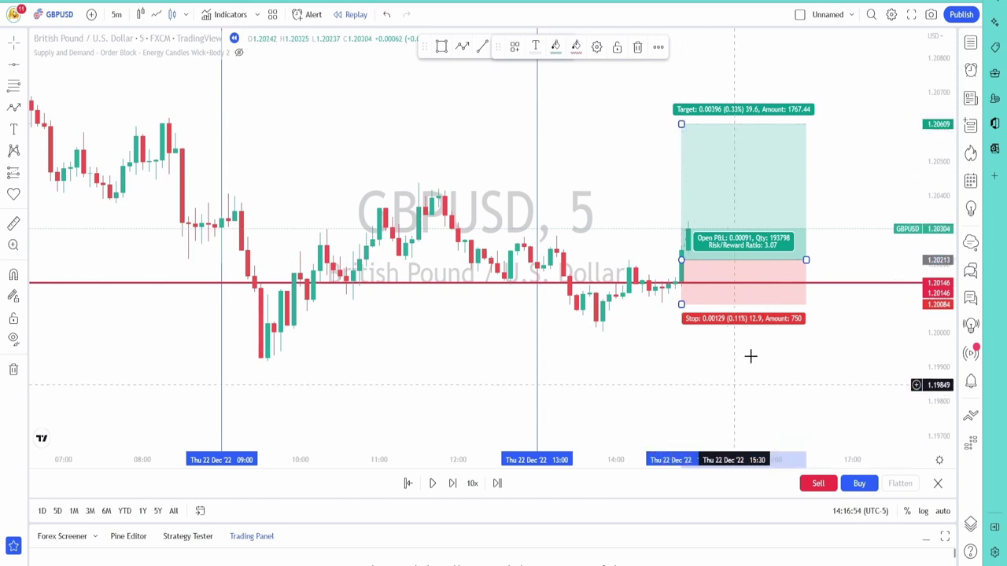
# Replay bar by bar as price climbs toward the long's 1.20609 target.
pyautogui.click(452, 485)
pyautogui.click(453, 483)
pyautogui.click(452, 484)
pyautogui.click(453, 484)
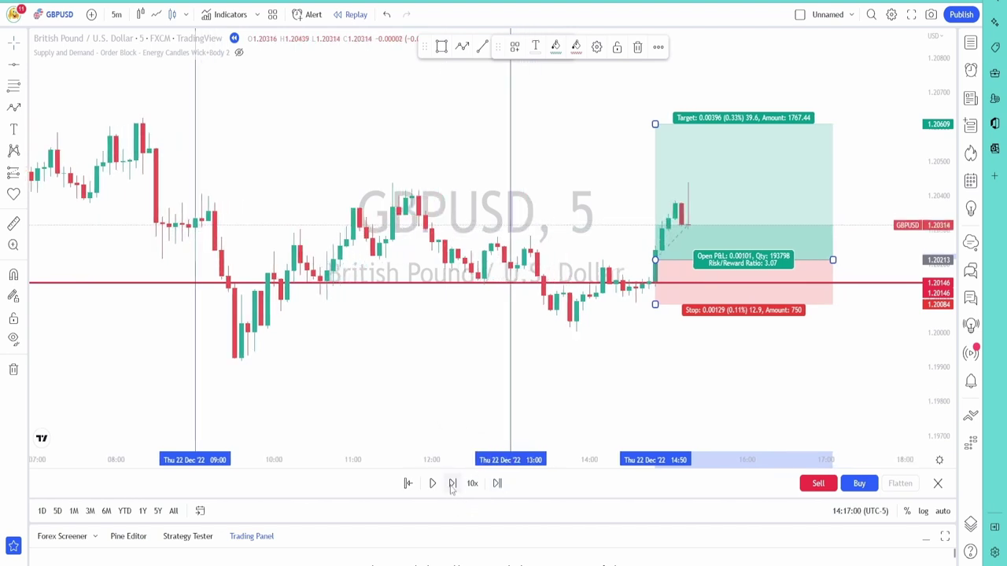
pyautogui.click(453, 483)
pyautogui.click(452, 484)
pyautogui.click(452, 483)
pyautogui.click(452, 484)
pyautogui.click(452, 484)
pyautogui.click(452, 484)
pyautogui.click(452, 484)
pyautogui.click(453, 483)
pyautogui.click(453, 484)
pyautogui.click(452, 484)
pyautogui.click(452, 483)
pyautogui.click(452, 483)
pyautogui.click(453, 484)
pyautogui.click(453, 483)
pyautogui.click(452, 484)
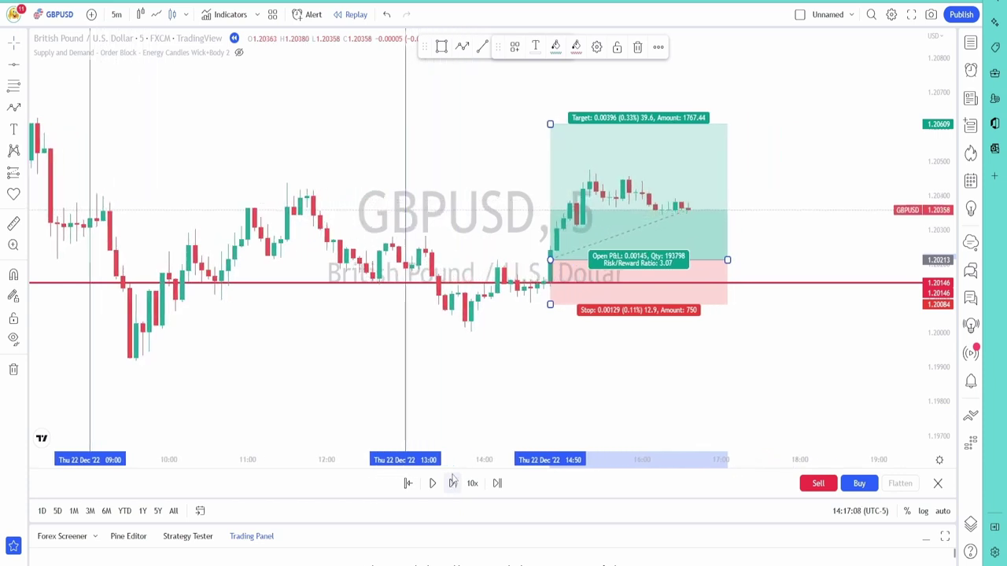
pyautogui.click(453, 484)
pyautogui.click(453, 483)
pyautogui.click(452, 483)
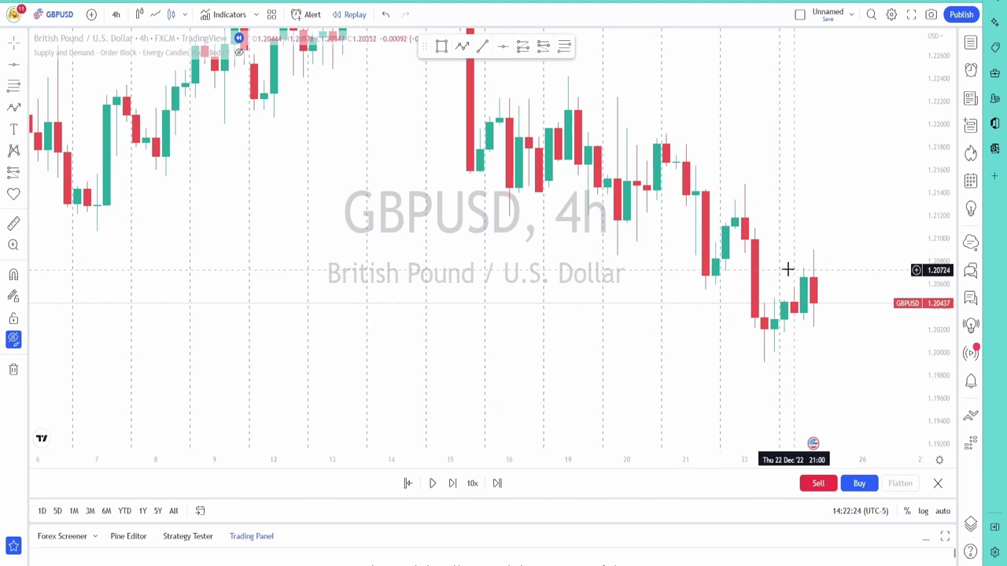
# Show the drawings again, with the red 1.20685 level, and bring up the chart interval list.
pyautogui.click(13, 339)
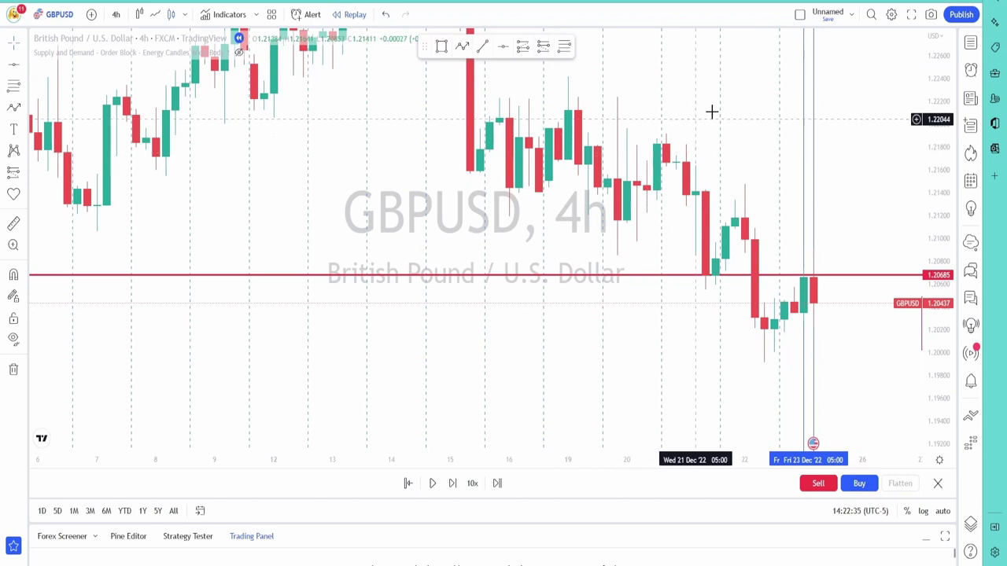
pyautogui.click(115, 15)
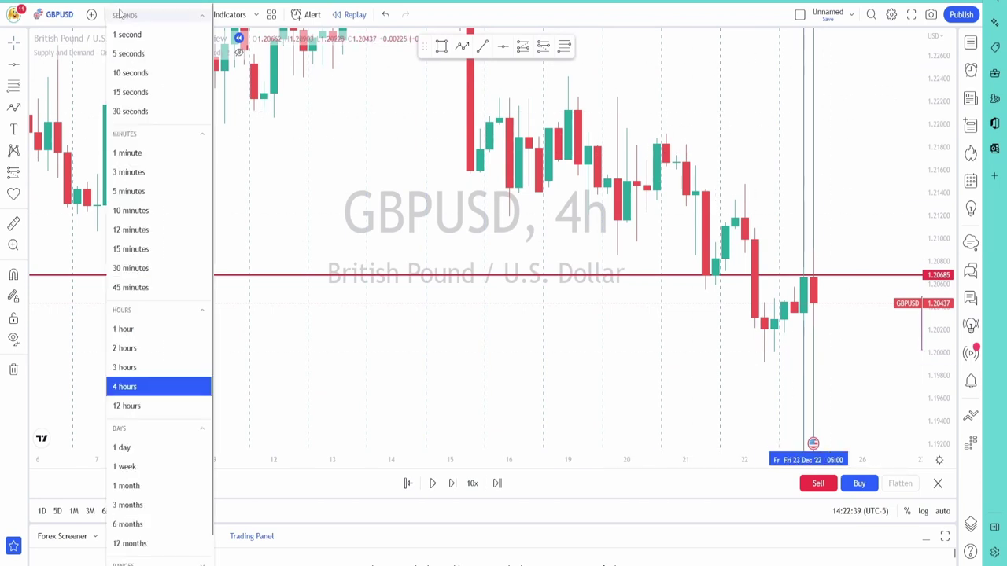
# Switch GBPUSD to 5-minute bars and step the replay forward eleven bars.
pyautogui.click(126, 192)
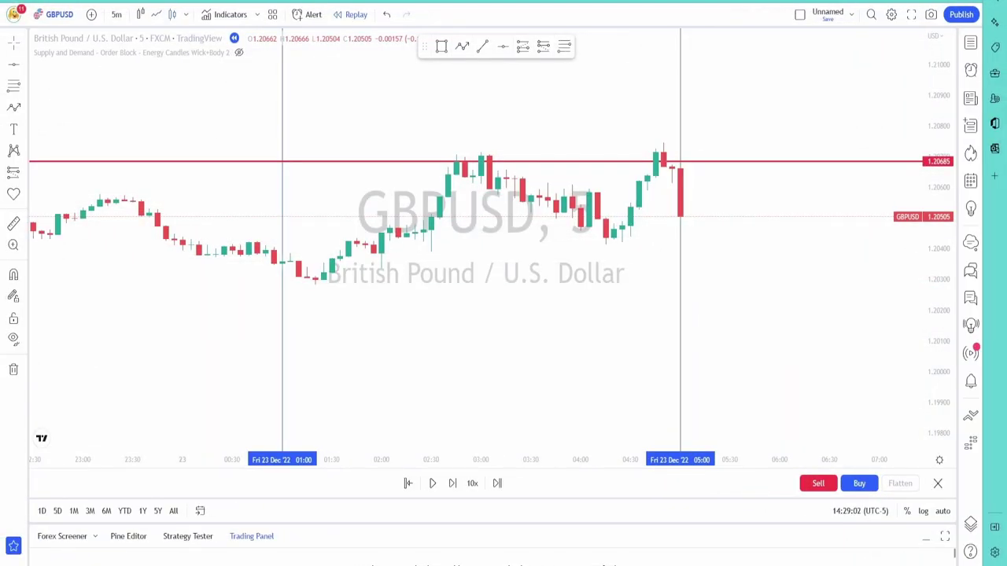
pyautogui.click(452, 483)
pyautogui.click(452, 483)
pyautogui.click(452, 483)
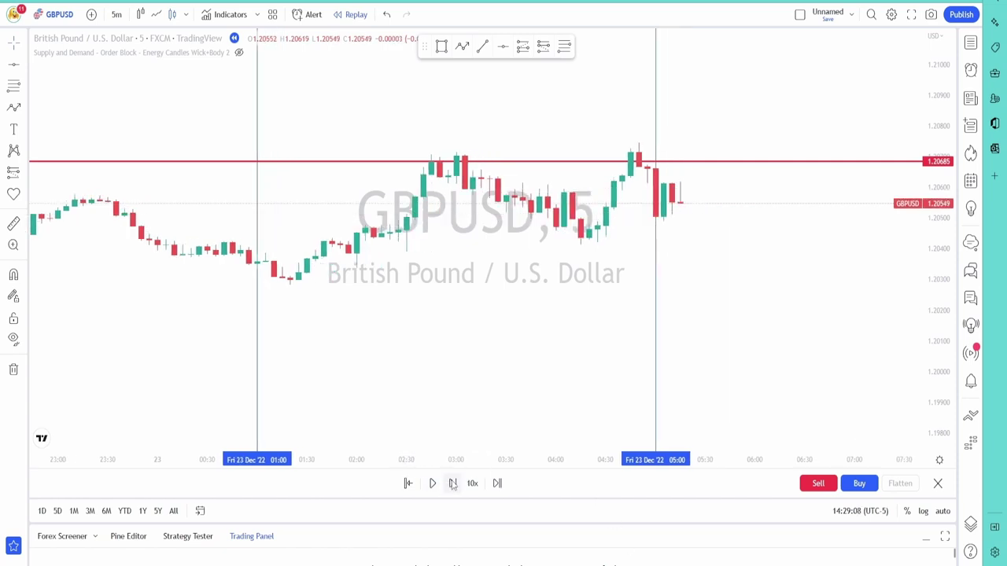
pyautogui.click(453, 483)
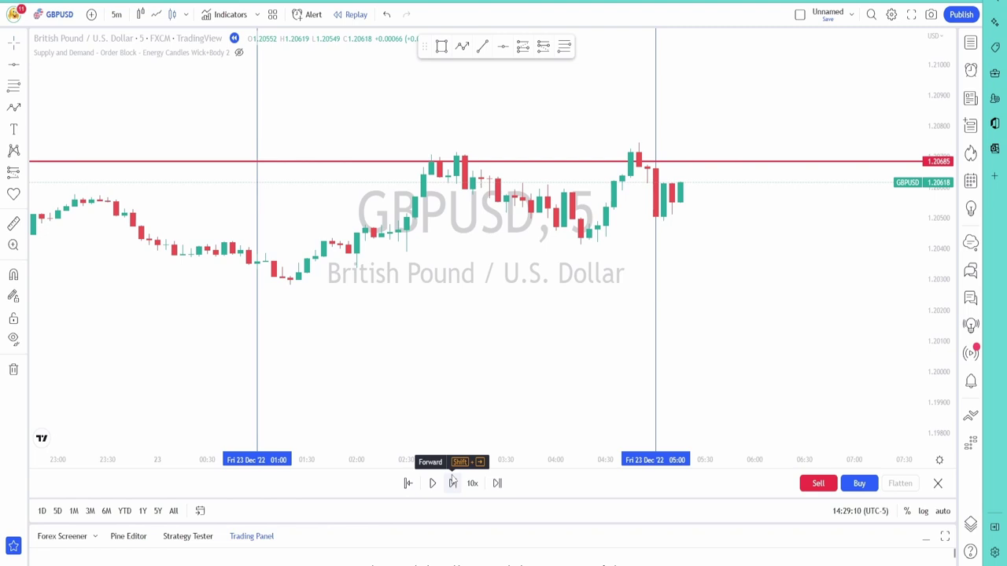
pyautogui.click(453, 483)
pyautogui.click(452, 483)
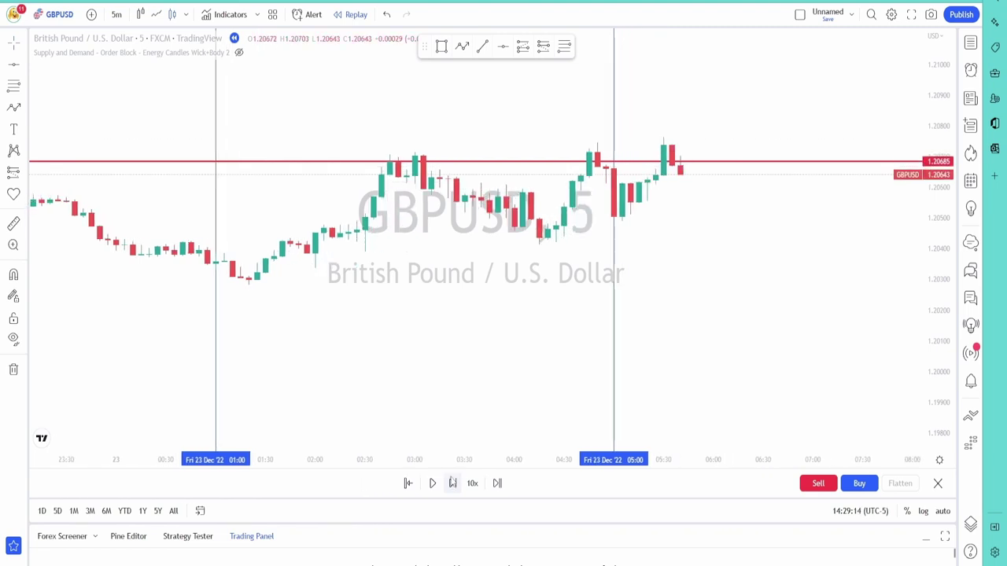
pyautogui.click(452, 483)
pyautogui.click(452, 483)
pyautogui.click(453, 483)
pyautogui.click(452, 483)
pyautogui.click(452, 483)
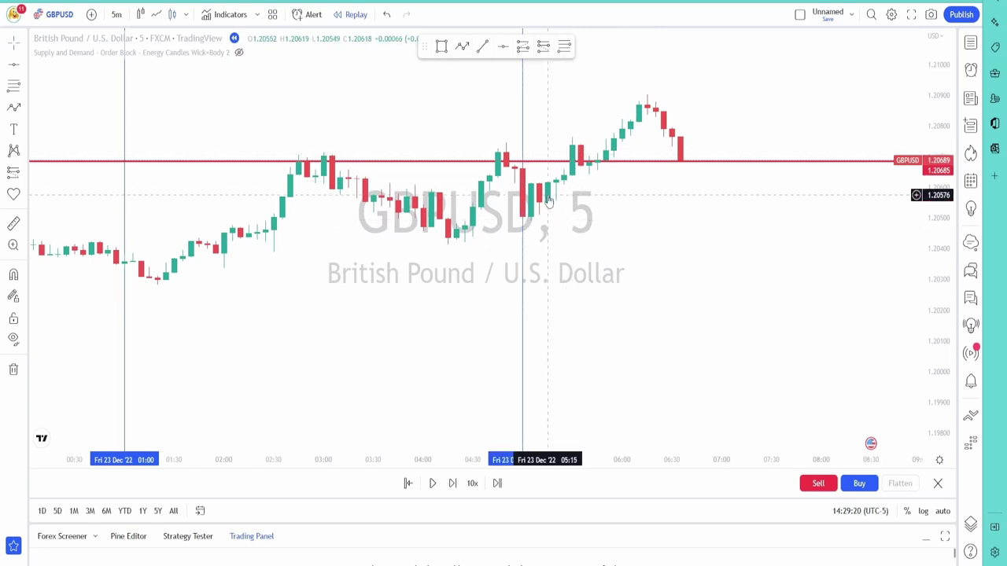
# Keep replaying until price closes back above 1.20685 at 1.20731, around 07:10.
pyautogui.click(452, 482)
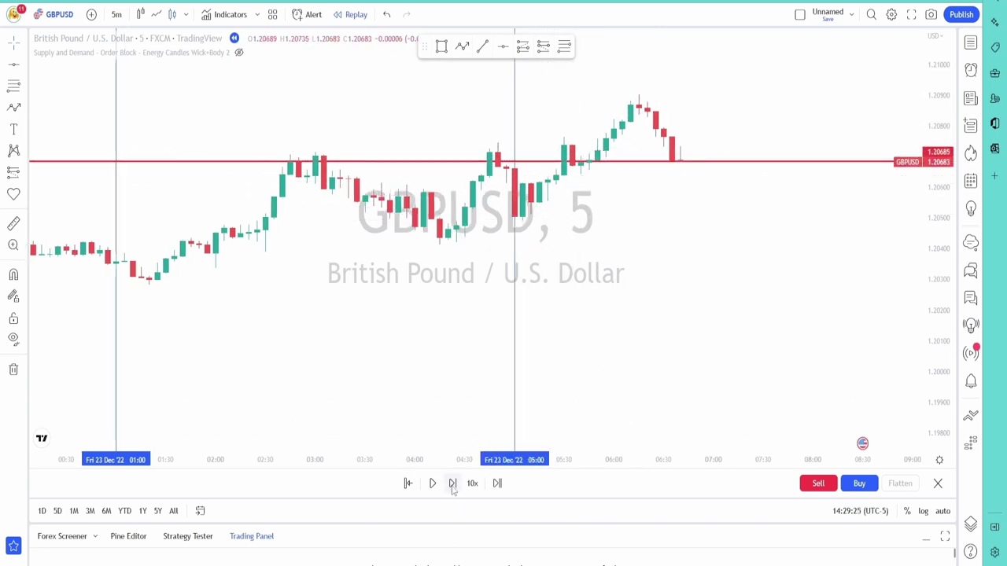
pyautogui.click(452, 483)
pyautogui.click(452, 483)
pyautogui.click(452, 483)
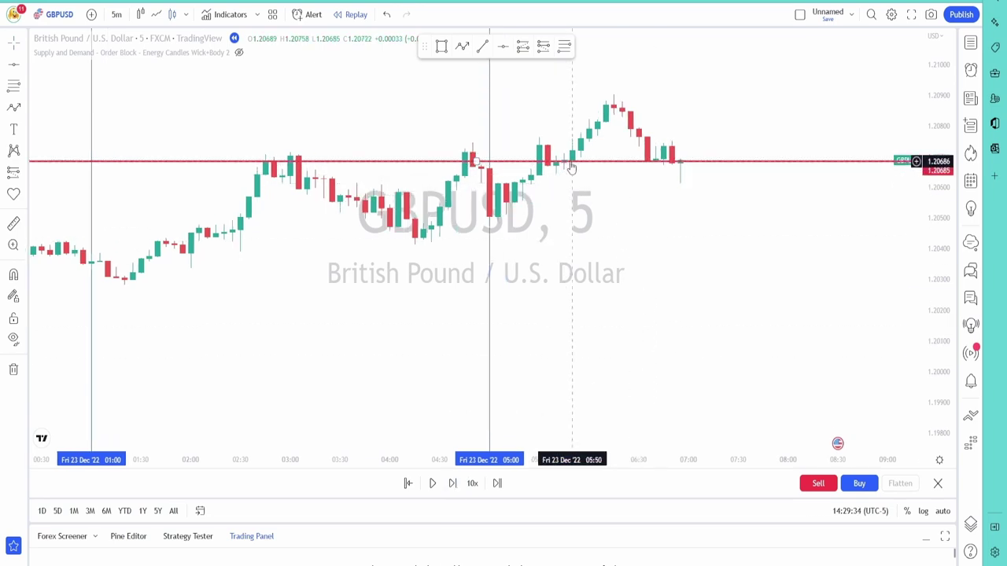
pyautogui.click(453, 483)
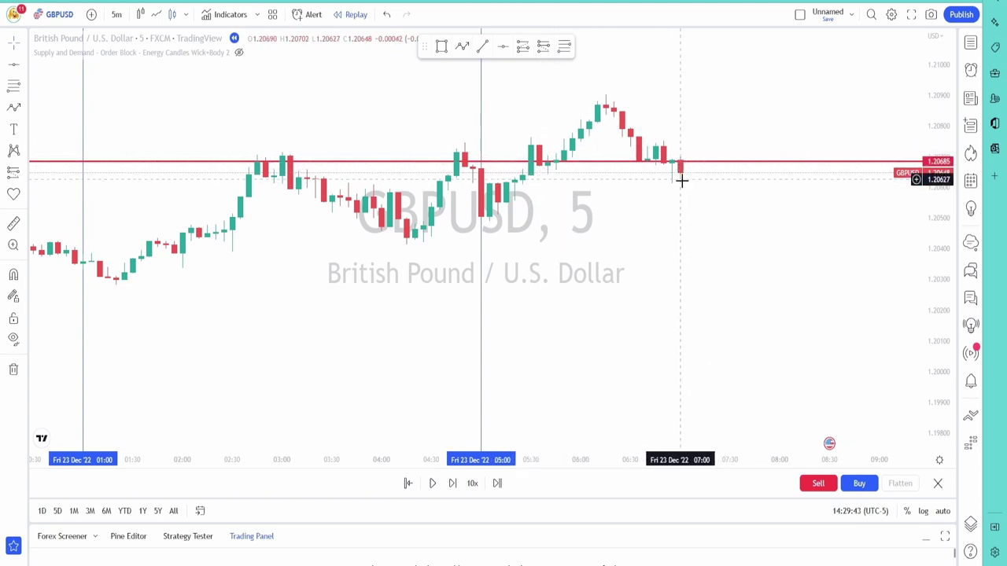
pyautogui.click(453, 483)
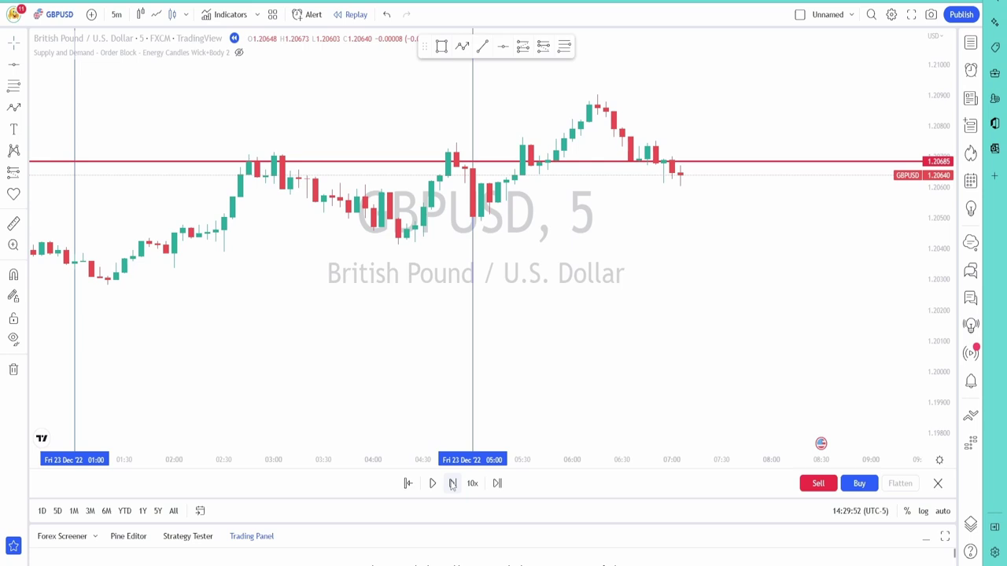
pyautogui.click(452, 483)
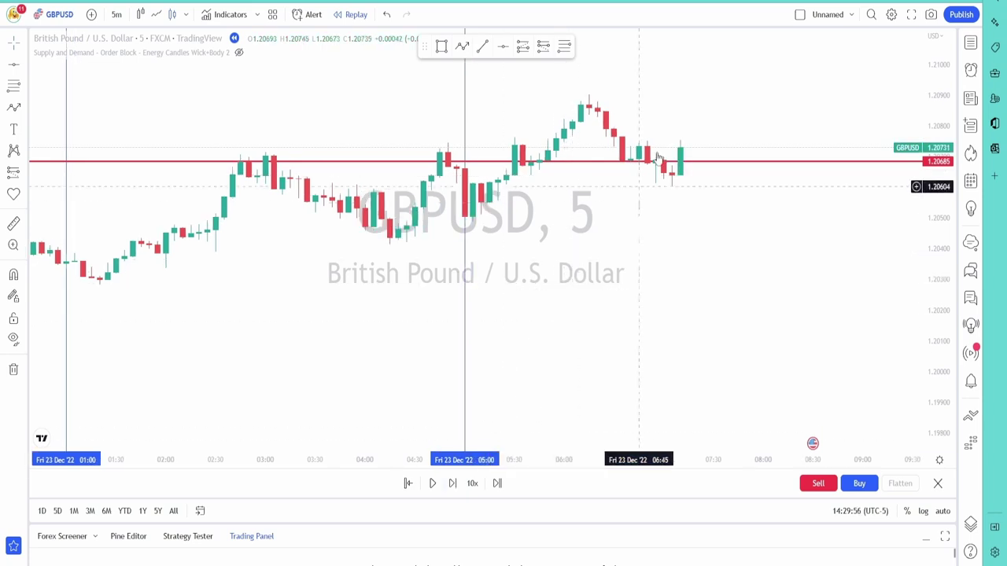
pyautogui.click(24, 172)
pyautogui.click(67, 220)
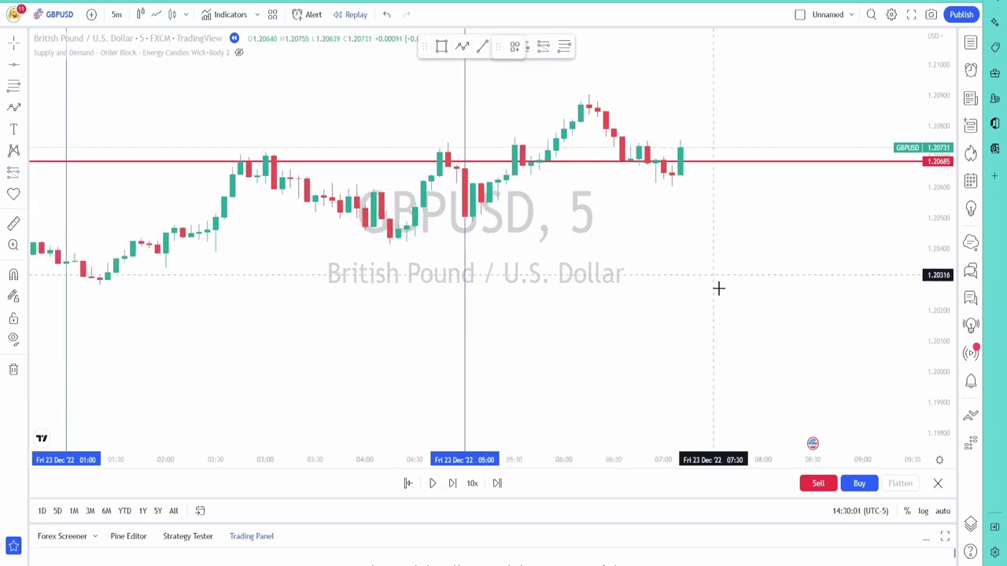
# Place a short entered at 1.20606, raise its stop to 1.20792 and lower the target toward 1.20265.
pyautogui.click(696, 185)
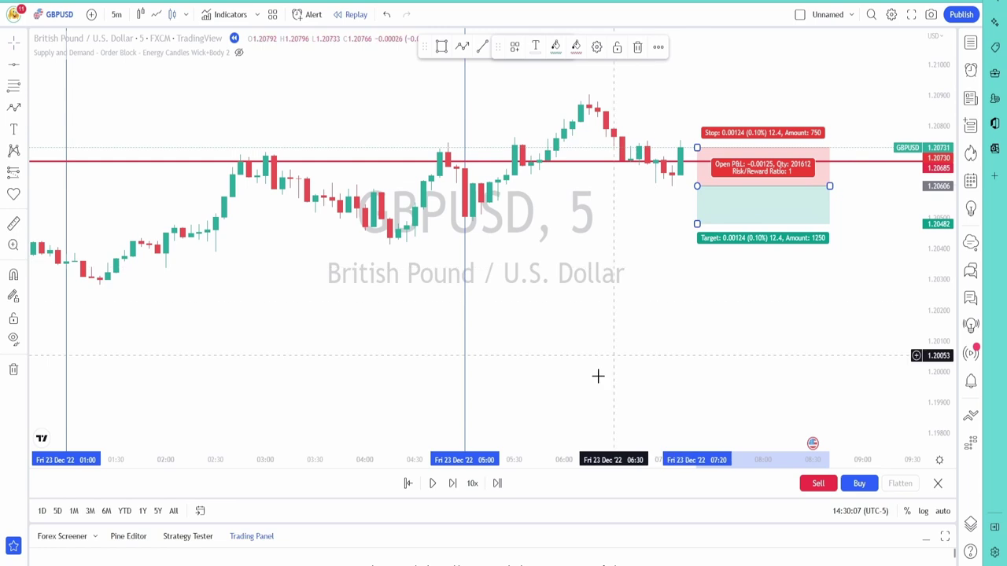
pyautogui.click(452, 482)
pyautogui.click(453, 483)
pyautogui.click(452, 483)
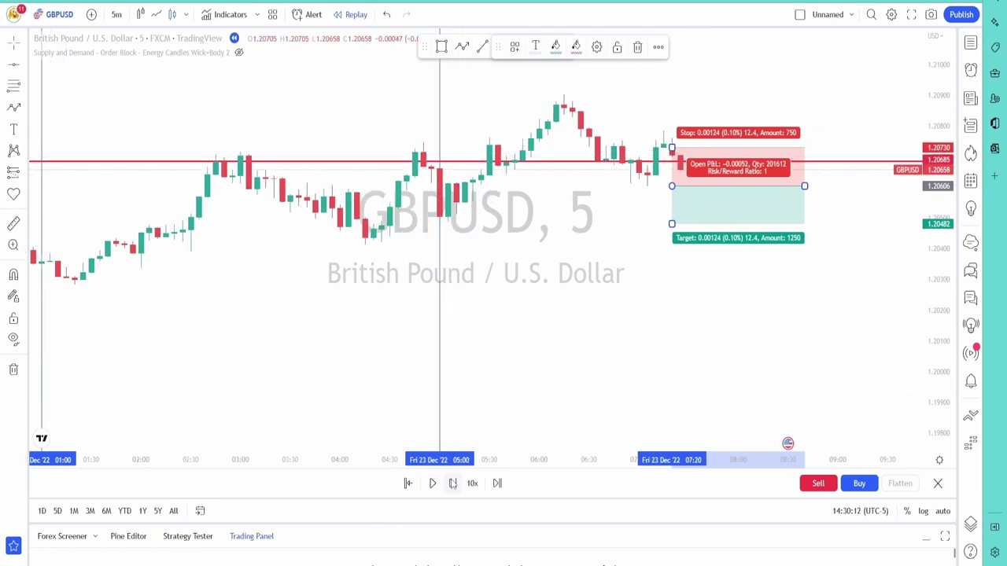
pyautogui.click(452, 483)
pyautogui.moveTo(647, 147); pyautogui.dragTo(646, 128)
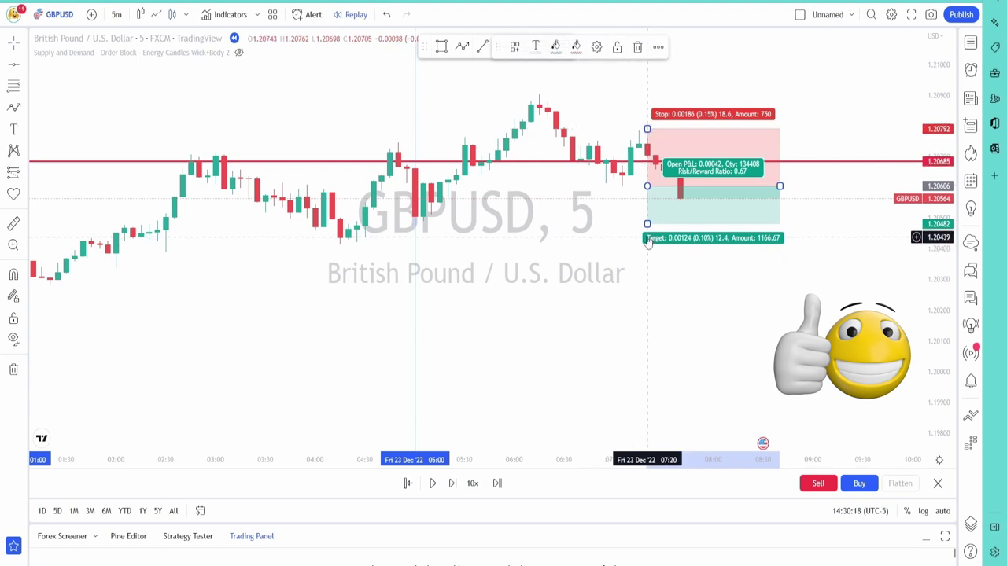
pyautogui.moveTo(647, 224); pyautogui.dragTo(628, 300)
# Fix the short's target at 1.20233 and step the replay forward six bars.
pyautogui.click(541, 295)
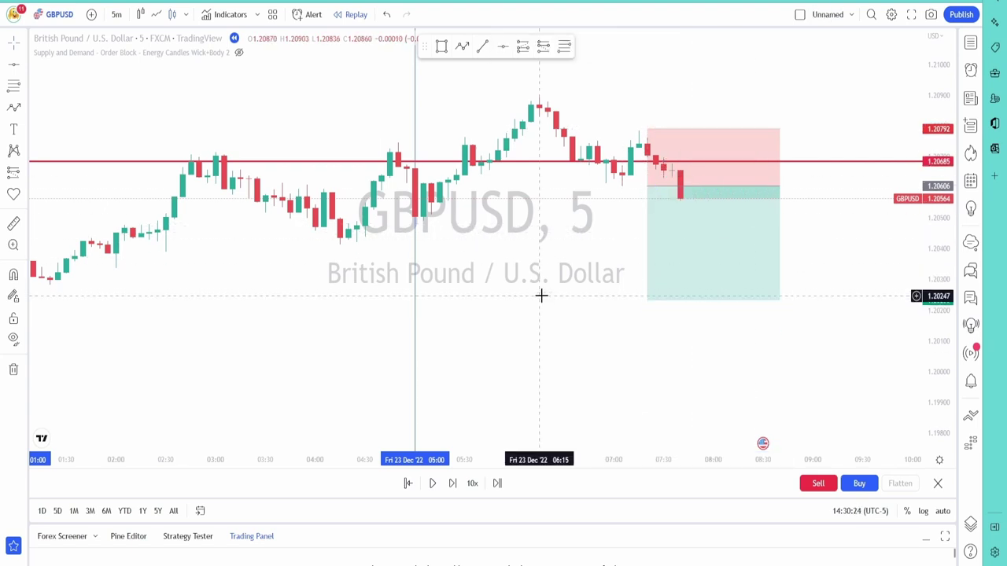
pyautogui.click(452, 483)
pyautogui.click(452, 483)
pyautogui.click(452, 484)
pyautogui.click(452, 484)
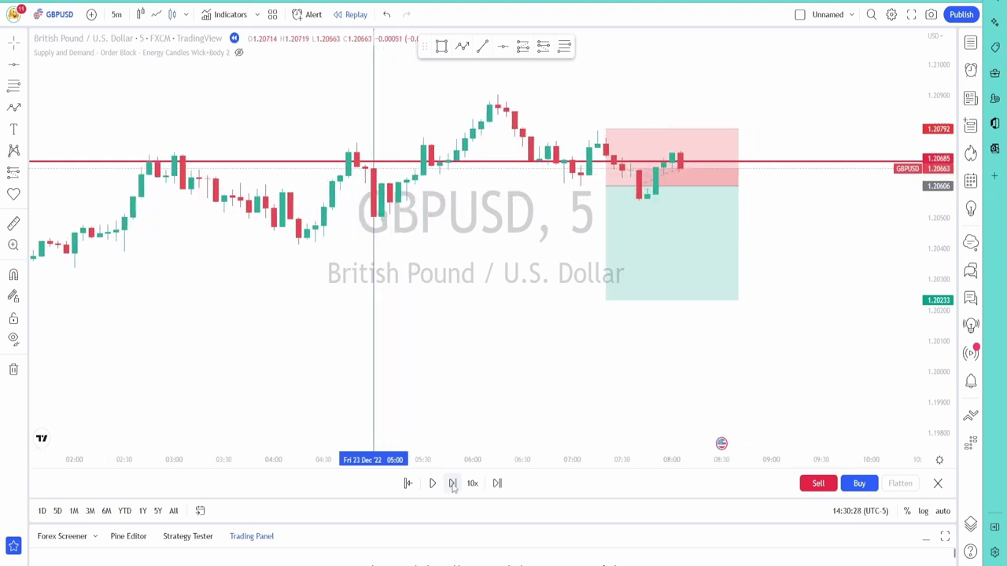
pyautogui.click(452, 484)
pyautogui.click(452, 483)
pyautogui.click(452, 484)
pyautogui.click(452, 484)
pyautogui.click(452, 484)
pyautogui.click(452, 484)
pyautogui.click(453, 483)
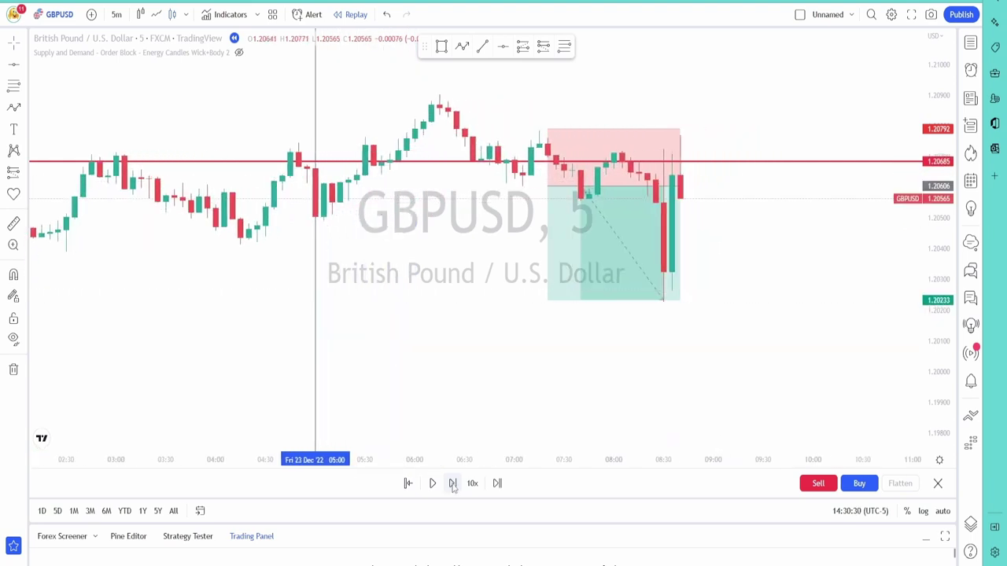
# Replay until a sharp drop hits 1.20233, closing the short at about 2.01 risk-reward.
pyautogui.click(663, 305)
pyautogui.click(673, 185)
pyautogui.click(428, 308)
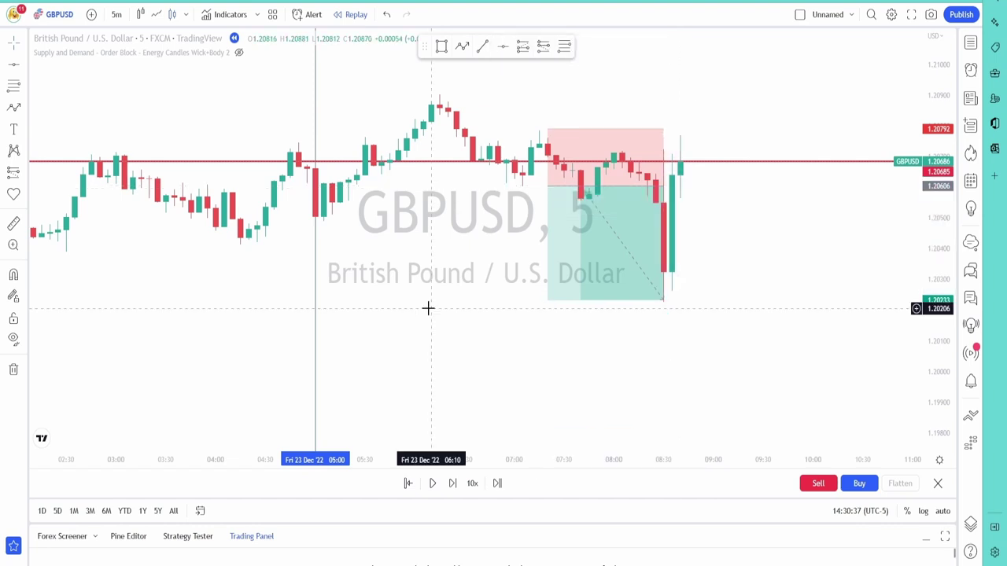